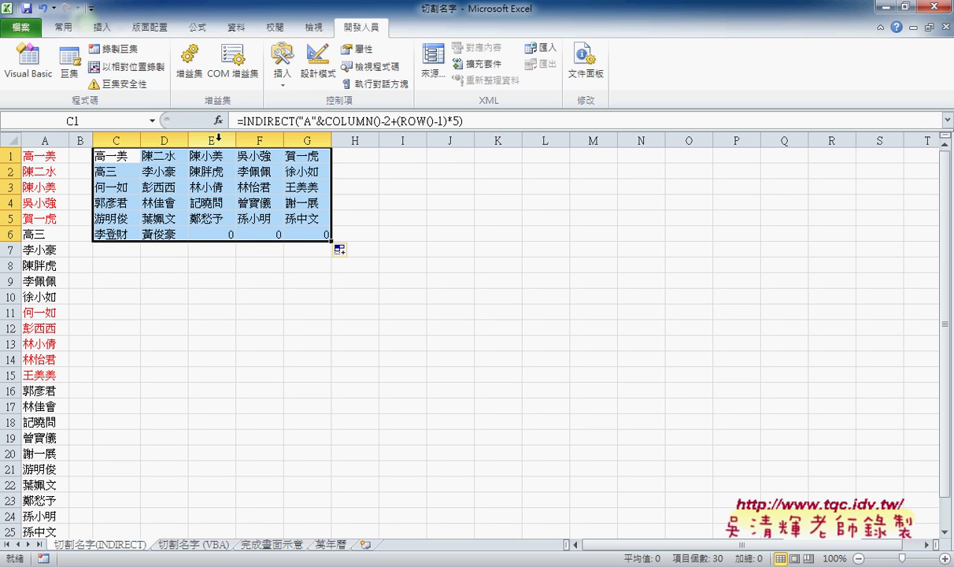
# - Cut C1's INDIRECT formula and start an IF function from the Logical category
pyautogui.moveTo(243, 121); pyautogui.dragTo(464, 120)
pyautogui.rightClick(423, 125)
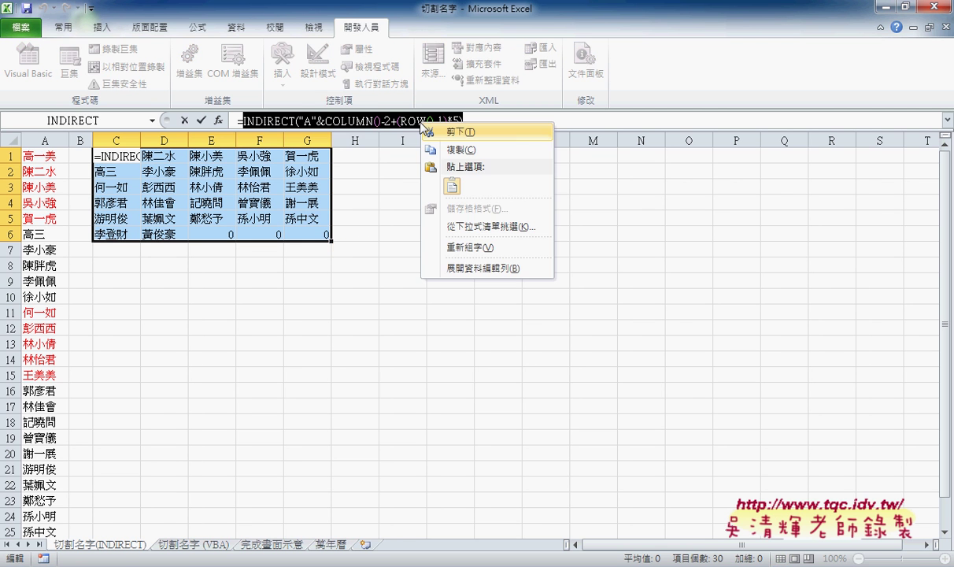
pyautogui.click(431, 132)
pyautogui.click(218, 121)
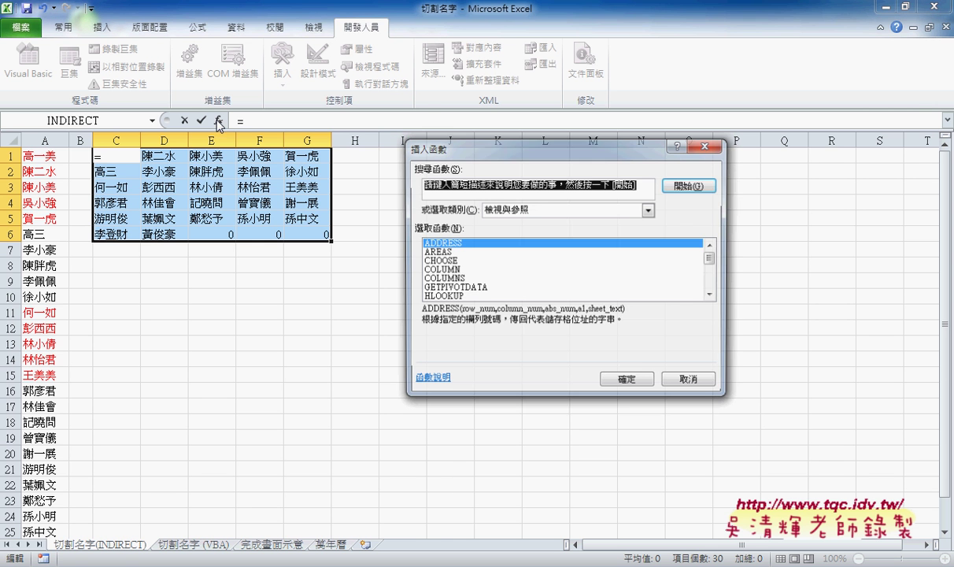
pyautogui.click(492, 208)
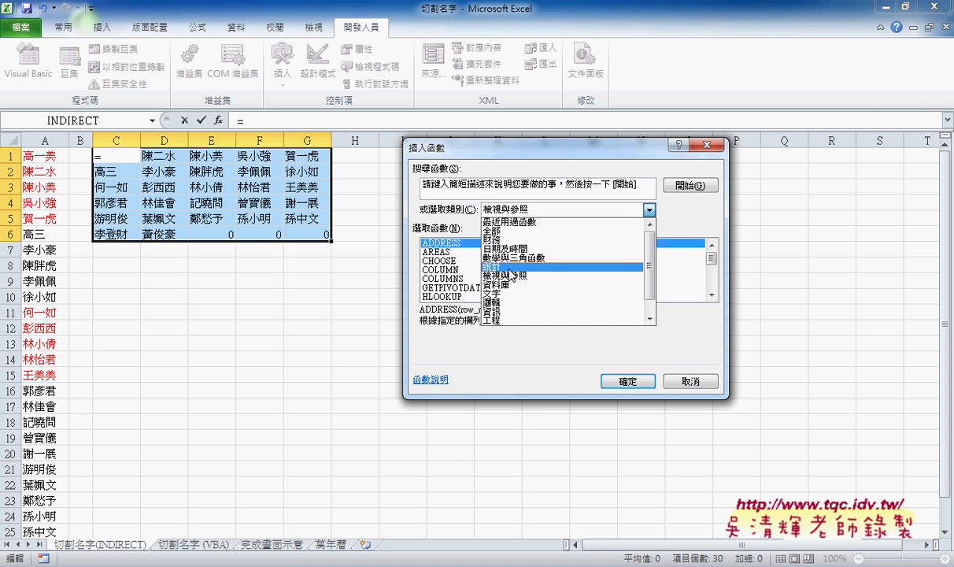
pyautogui.click(493, 301)
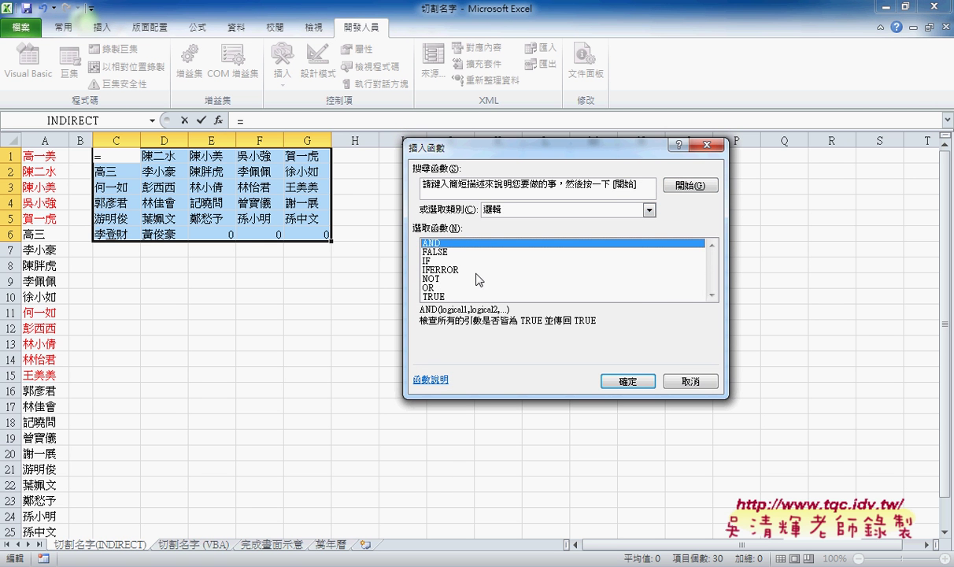
pyautogui.doubleClick(427, 261)
# - Set IF's test to the INDIRECT formula =0, returning "" if true and INDIRECT if false
pyautogui.rightClick(493, 214)
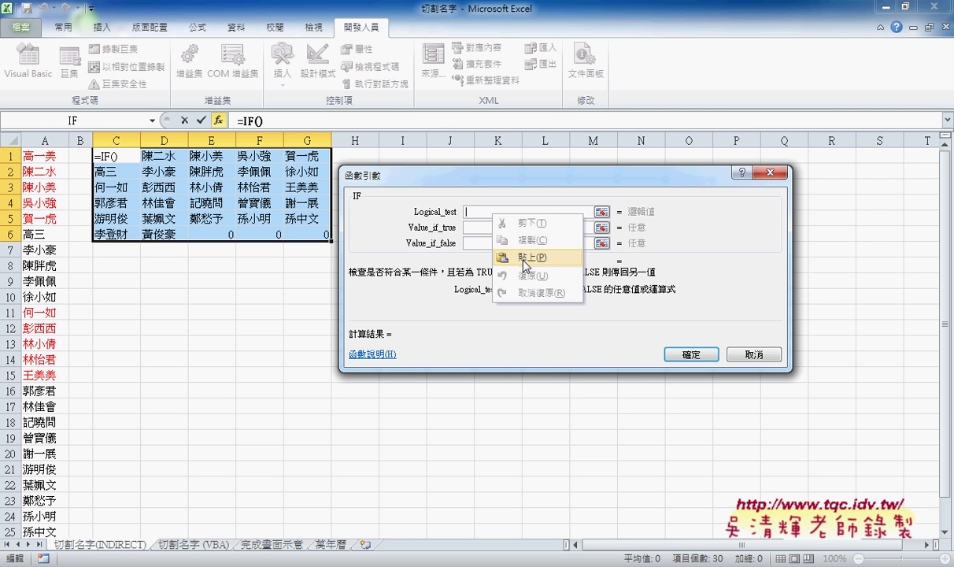
pyautogui.click(526, 258)
pyautogui.write('=')
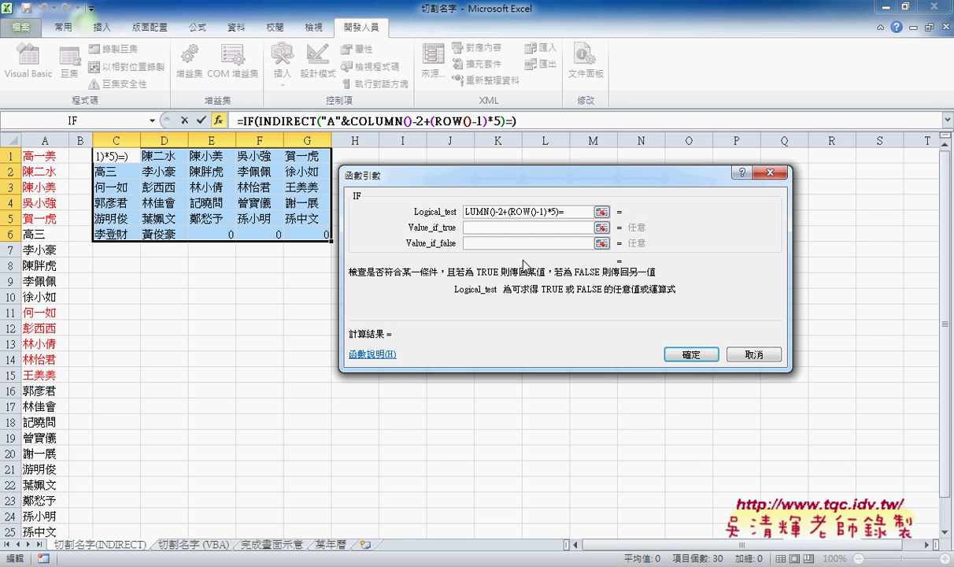
pyautogui.write('0')
pyautogui.press('Tab')
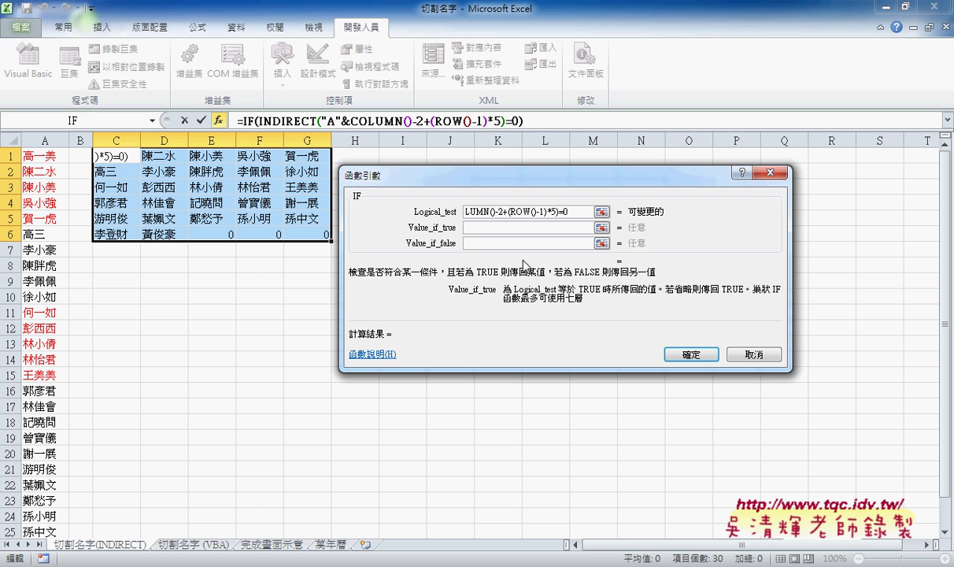
pyautogui.write('""')
pyautogui.press('Tab')
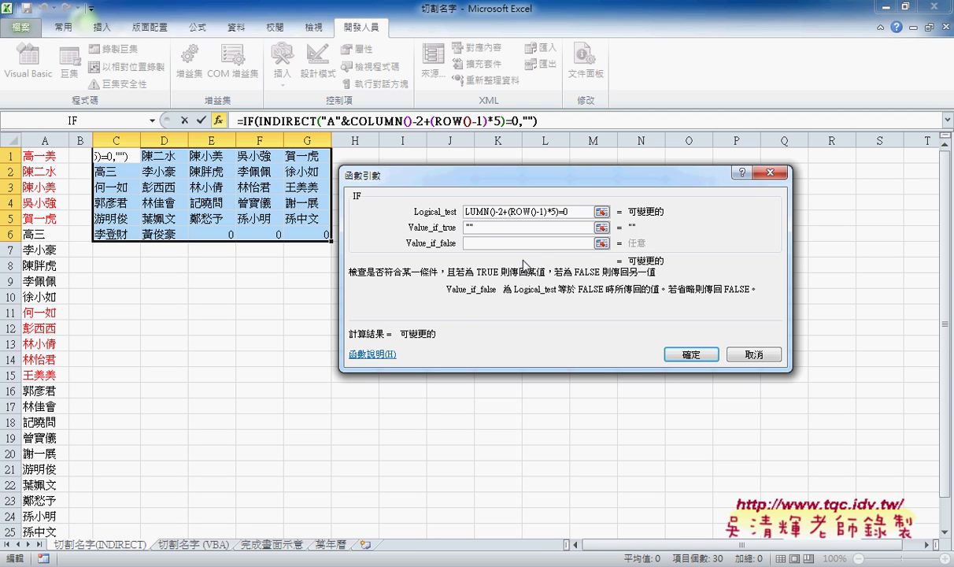
pyautogui.hotkey('ctrl', 'v')
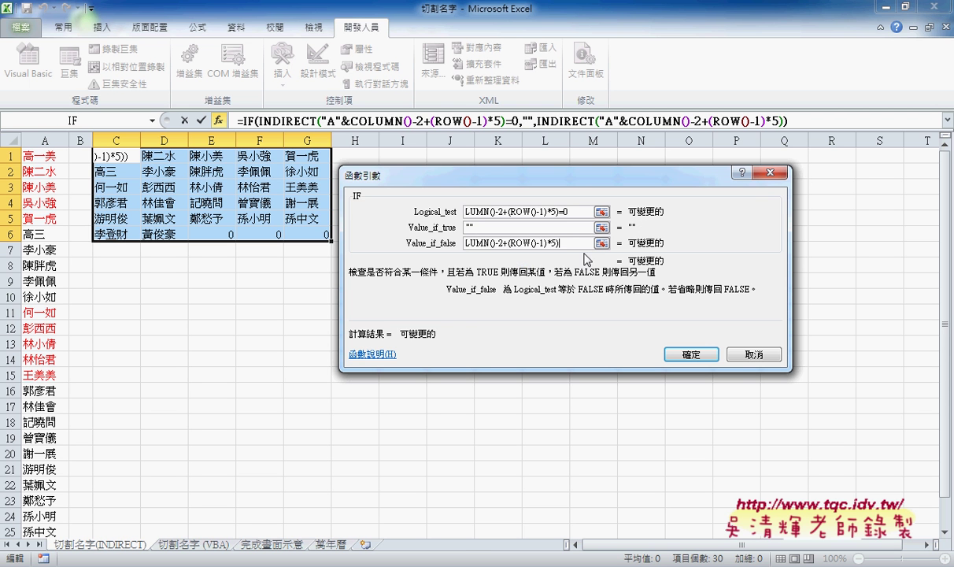
pyautogui.moveTo(555, 243); pyautogui.dragTo(490, 223)
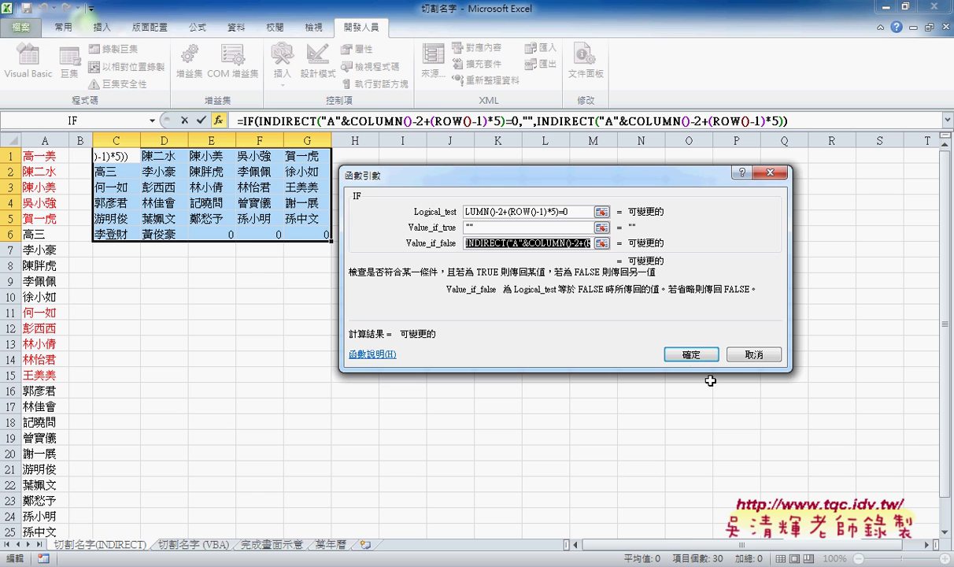
pyautogui.click(674, 355)
pyautogui.click(134, 158)
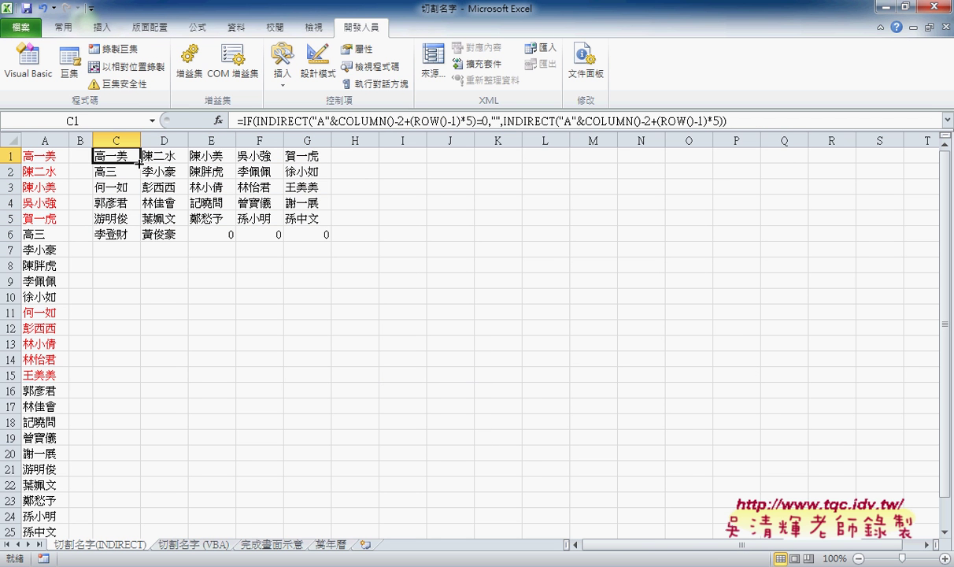
# - Fill the IF formula from C1 across to G1 and down through G6
pyautogui.moveTo(134, 159)
pyautogui.mouseDown()
pyautogui.moveTo(331, 161)
pyautogui.moveTo(329, 244)
pyautogui.mouseUp()
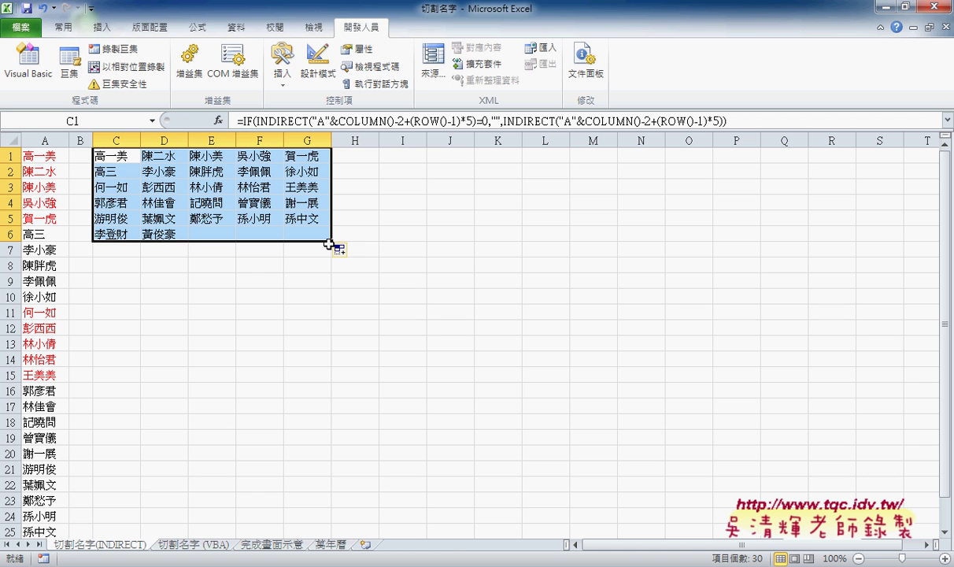
pyautogui.click(270, 121)
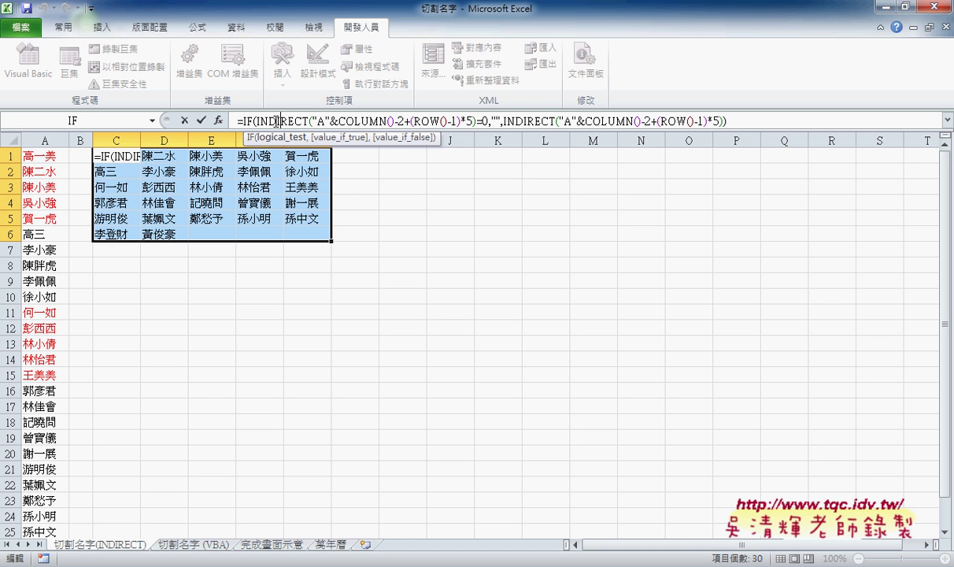
pyautogui.click(214, 122)
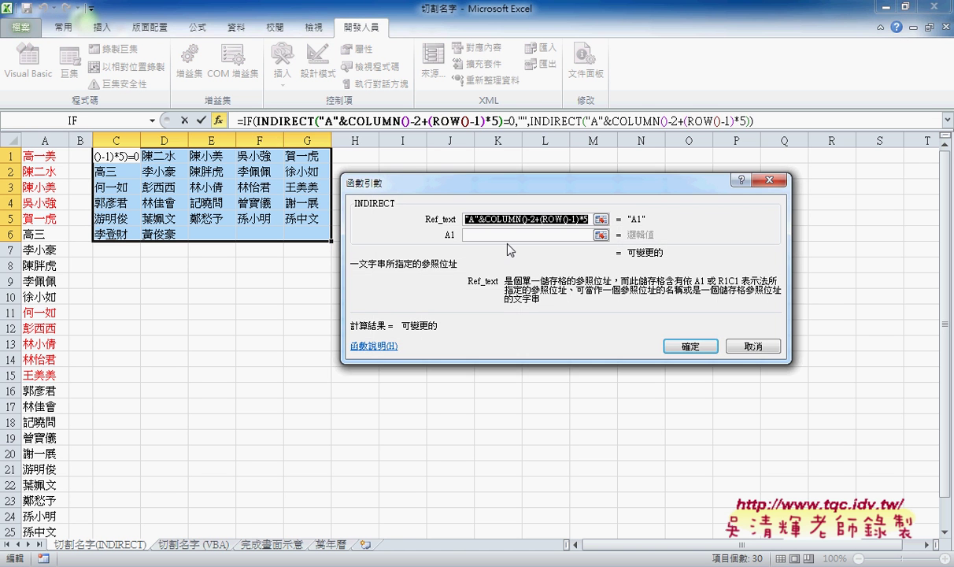
pyautogui.click(499, 218)
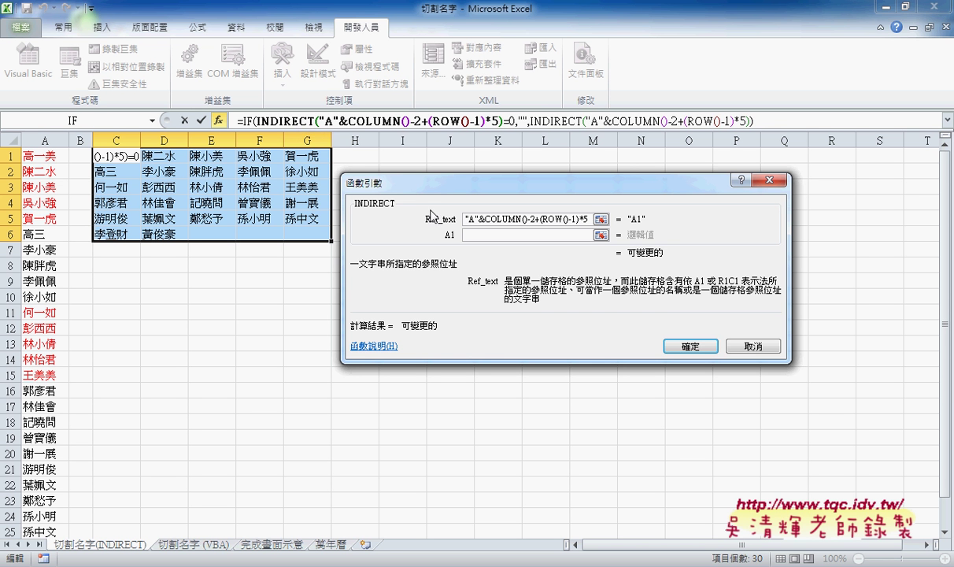
pyautogui.click(752, 347)
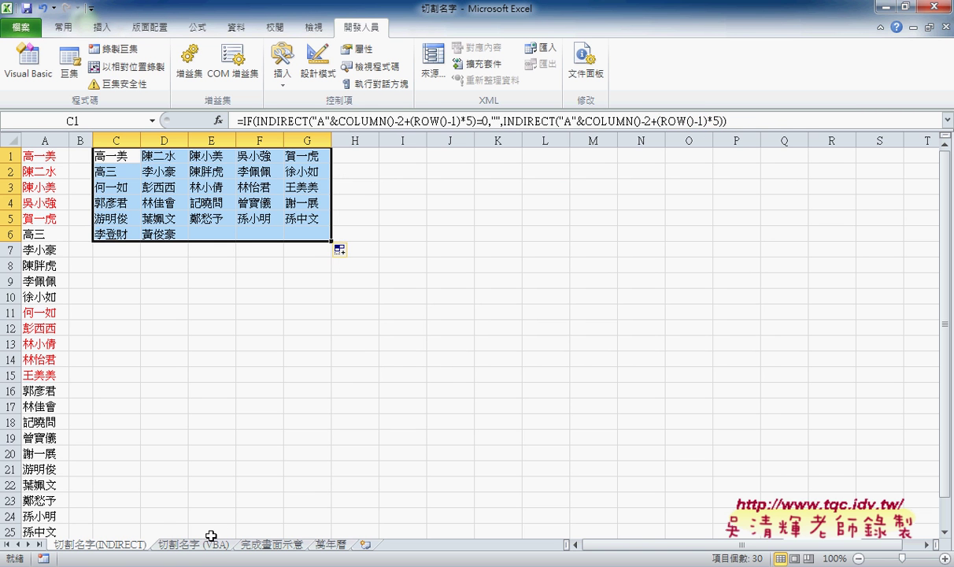
# - On the 切割名字 (VBA) sheet, clear C1:G6 with 清除 and refill it using 切割
pyautogui.click(197, 545)
pyautogui.click(88, 544)
pyautogui.click(177, 545)
pyautogui.click(408, 198)
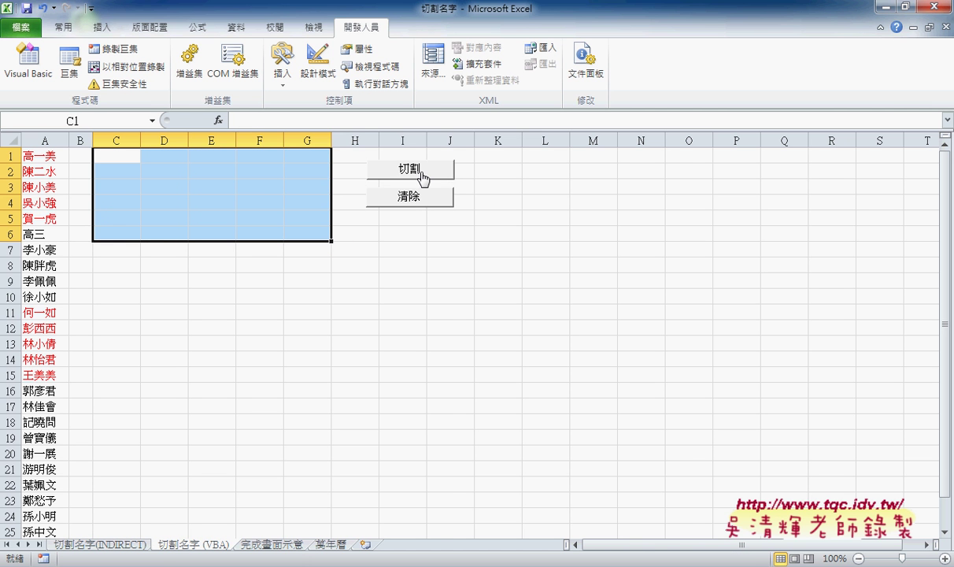
pyautogui.click(422, 175)
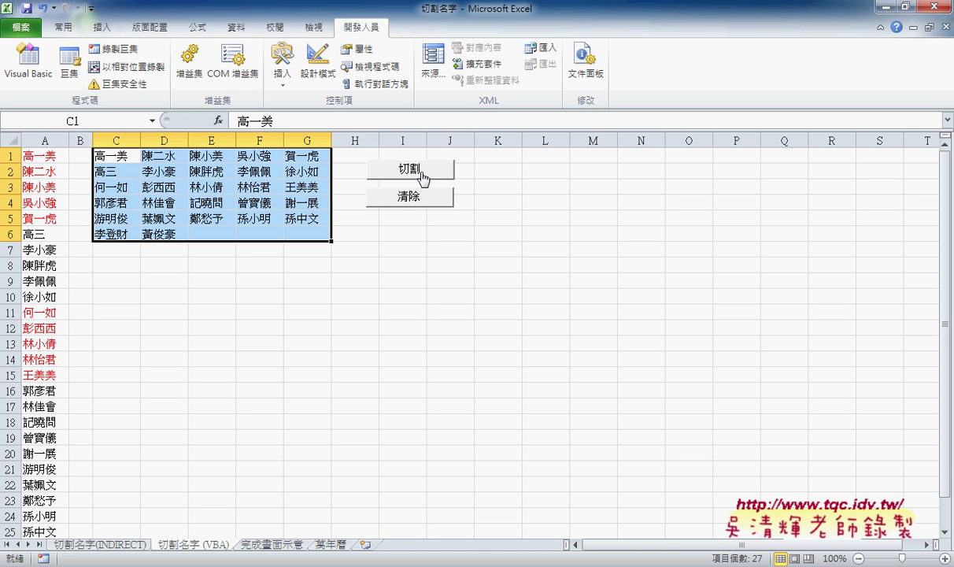
pyautogui.click(422, 173)
pyautogui.moveTo(10, 157); pyautogui.dragTo(11, 162)
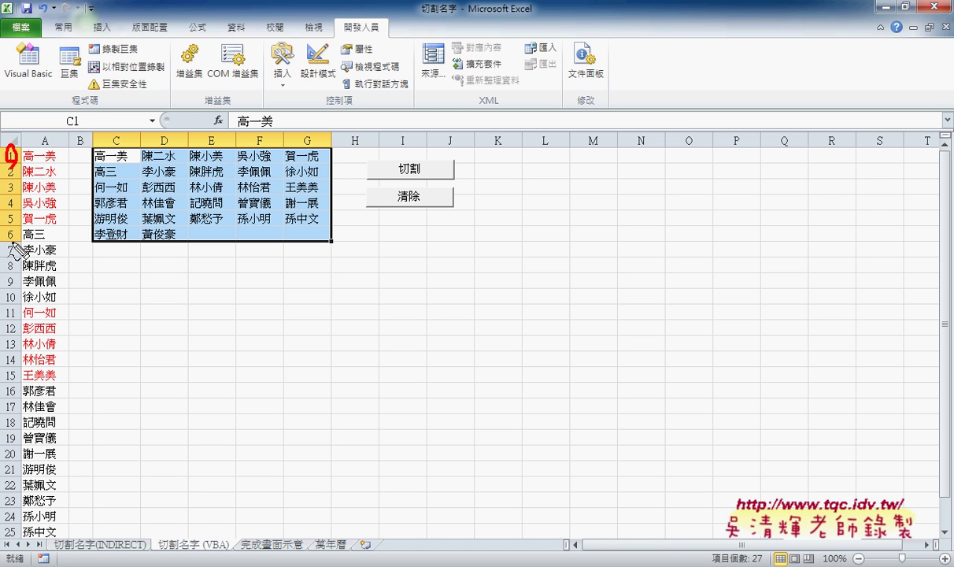
pyautogui.moveTo(9, 228); pyautogui.dragTo(11, 247)
pyautogui.moveTo(119, 129); pyautogui.dragTo(122, 143)
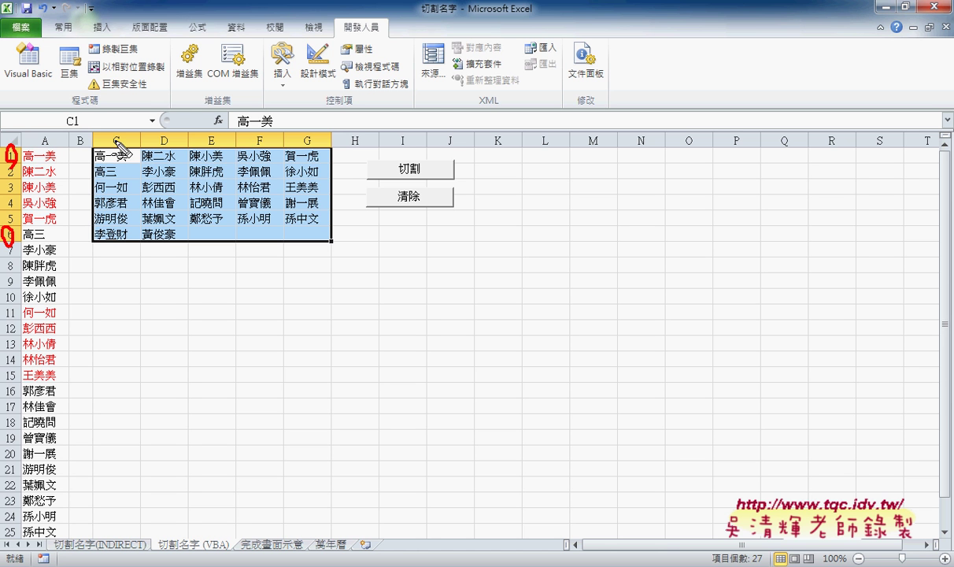
pyautogui.moveTo(141, 81)
pyautogui.mouseDown()
pyautogui.moveTo(134, 103)
pyautogui.moveTo(142, 71)
pyautogui.mouseUp()
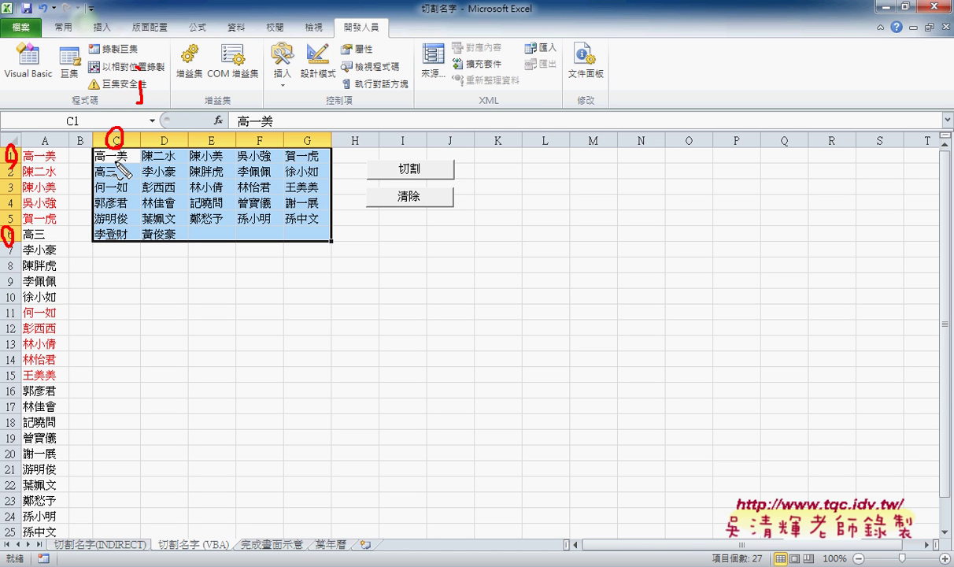
pyautogui.moveTo(113, 91); pyautogui.dragTo(118, 119)
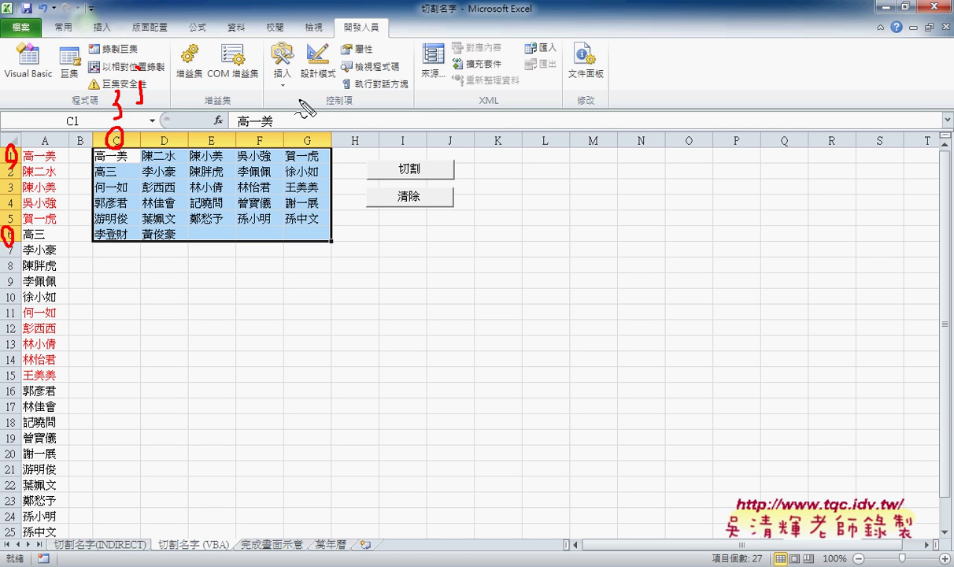
pyautogui.moveTo(297, 88); pyautogui.dragTo(304, 106)
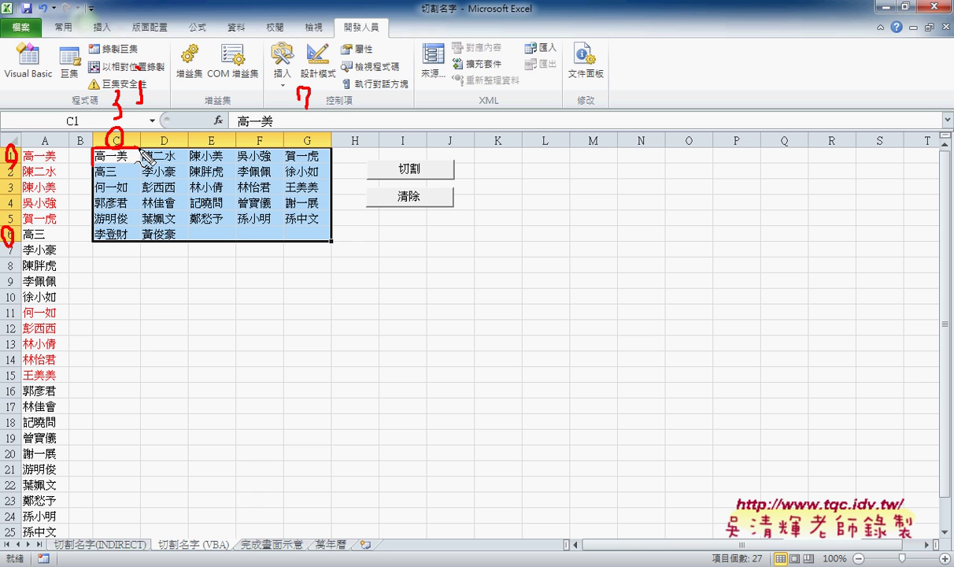
pyautogui.moveTo(92, 148); pyautogui.dragTo(139, 164)
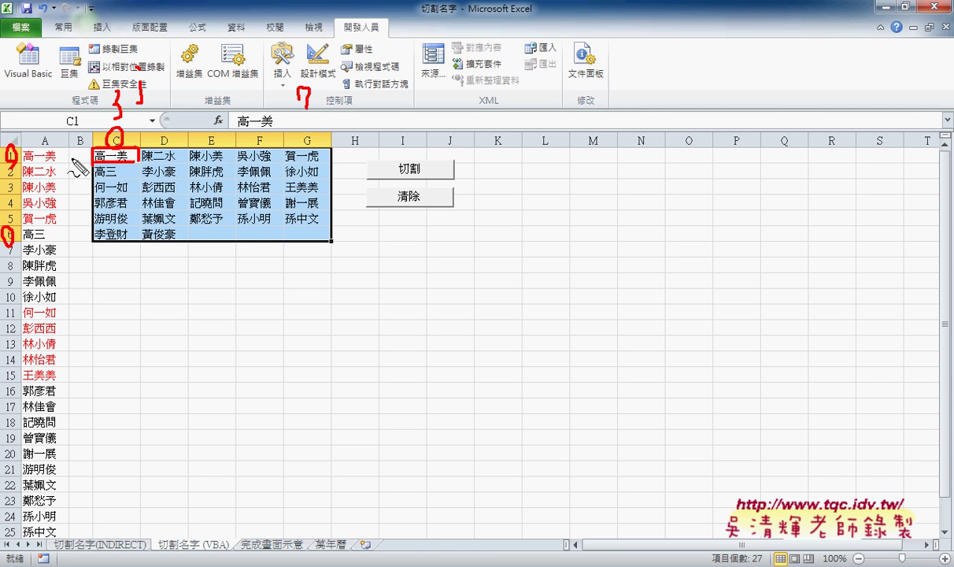
pyautogui.moveTo(65, 156)
pyautogui.mouseDown()
pyautogui.moveTo(24, 166)
pyautogui.moveTo(101, 154)
pyautogui.mouseUp()
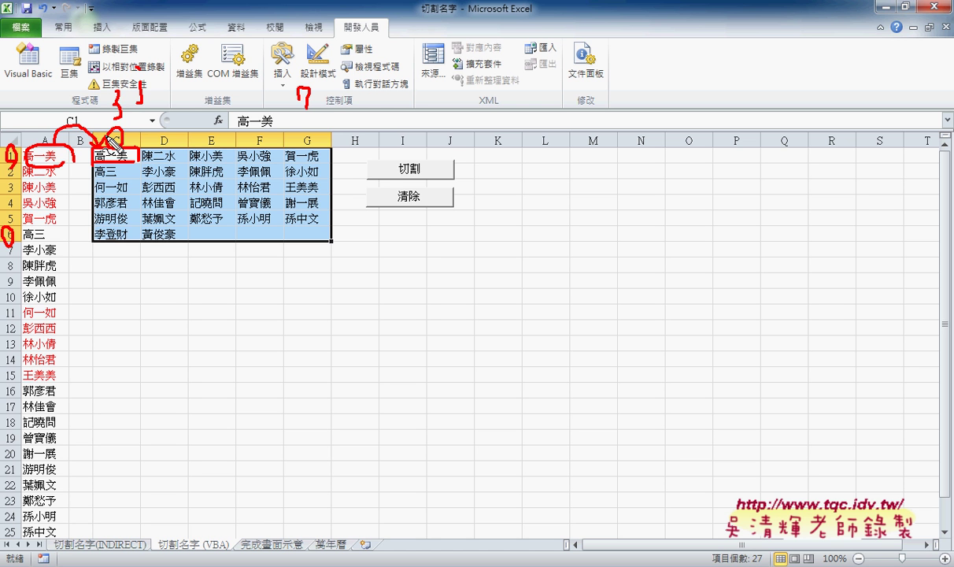
pyautogui.press('Escape')
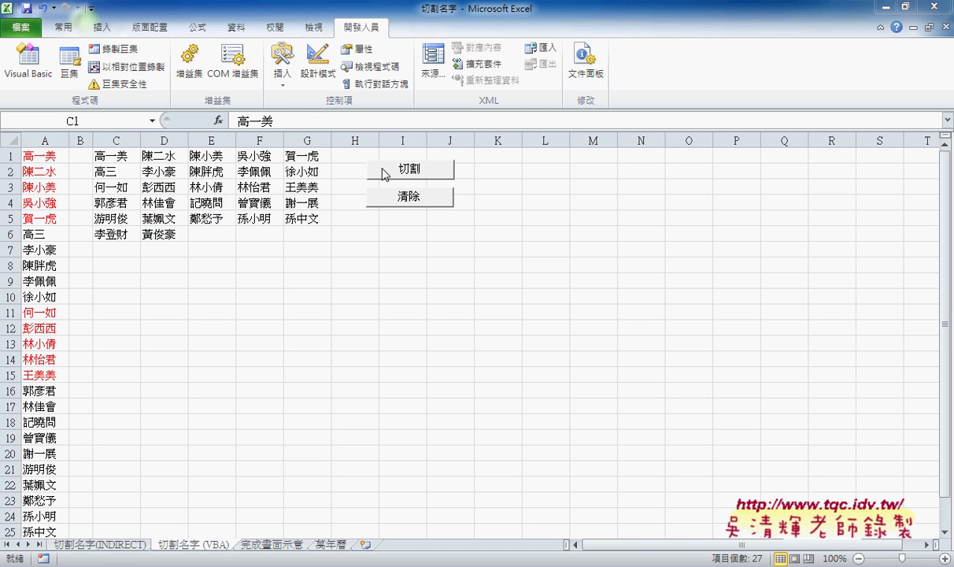
# - Open the 切割 button's Module1 code and highlight its row loop 1–6 and column loop 3–7
pyautogui.rightClick(441, 174)
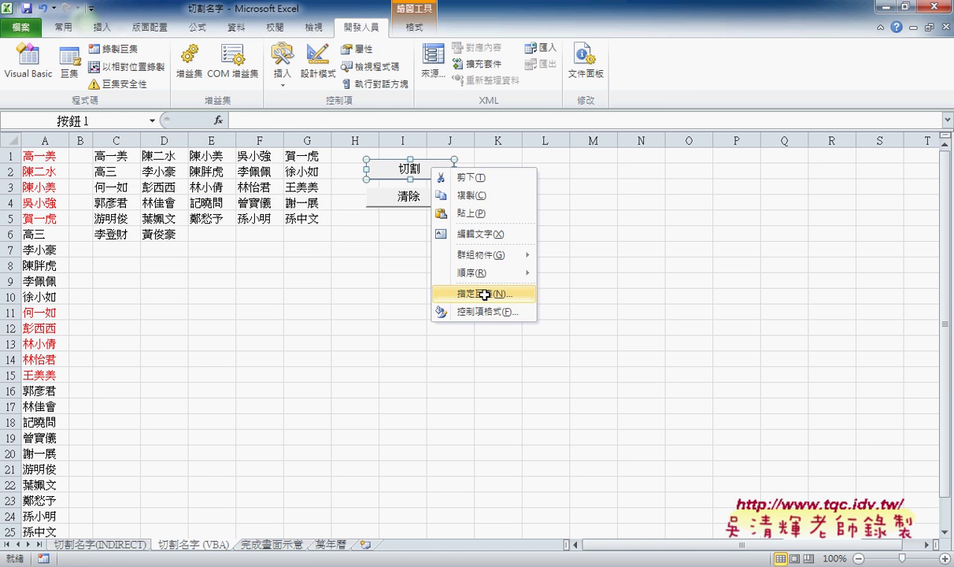
pyautogui.click(461, 289)
pyautogui.click(598, 203)
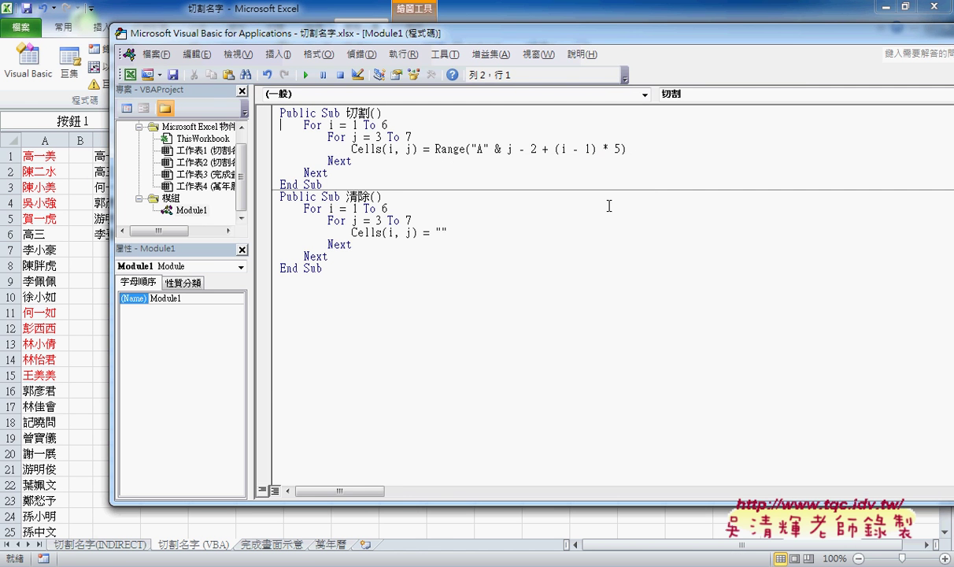
pyautogui.moveTo(424, 35)
pyautogui.mouseDown()
pyautogui.moveTo(688, 42)
pyautogui.moveTo(678, 46)
pyautogui.mouseUp()
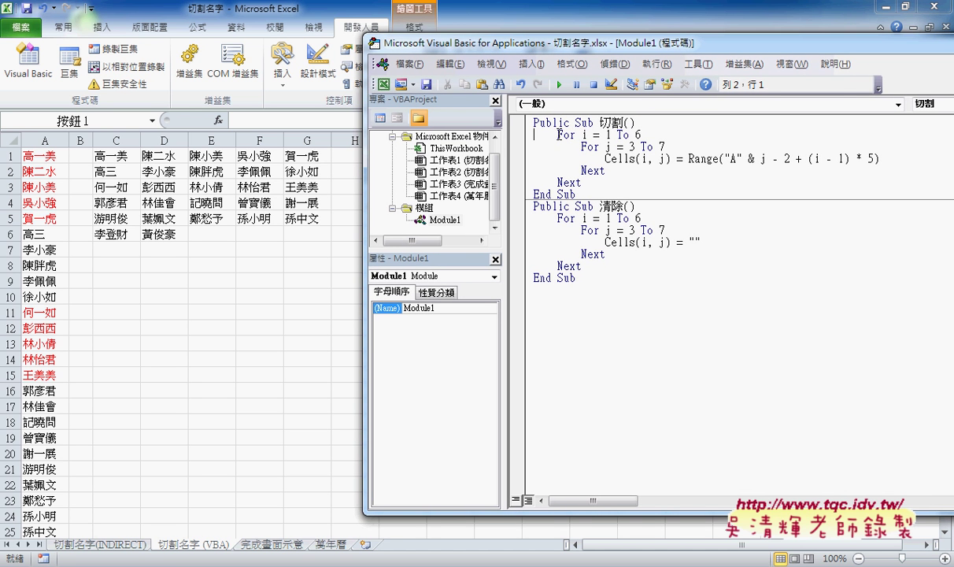
pyautogui.moveTo(557, 134); pyautogui.dragTo(641, 135)
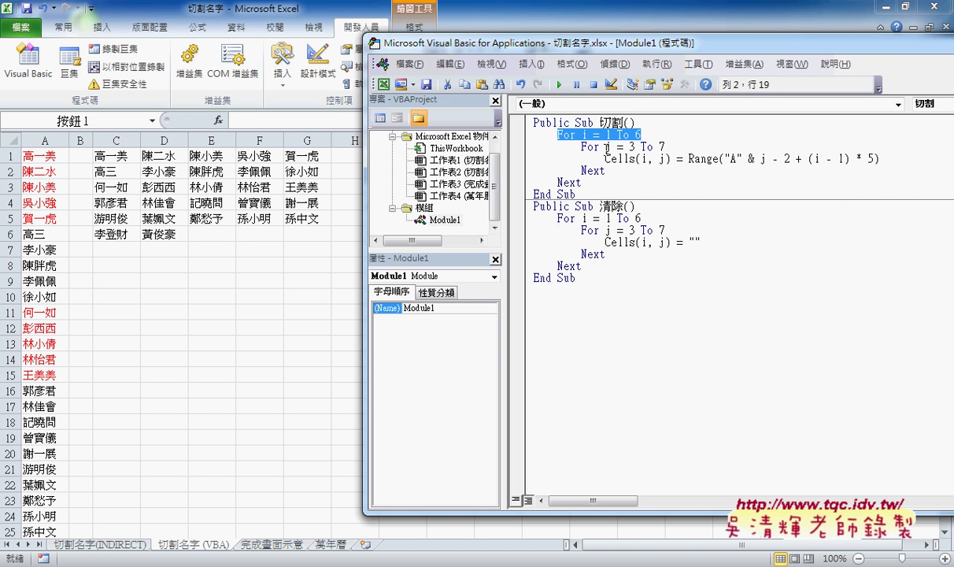
pyautogui.moveTo(630, 146)
pyautogui.mouseDown()
pyautogui.moveTo(667, 147)
pyautogui.moveTo(605, 158)
pyautogui.mouseUp()
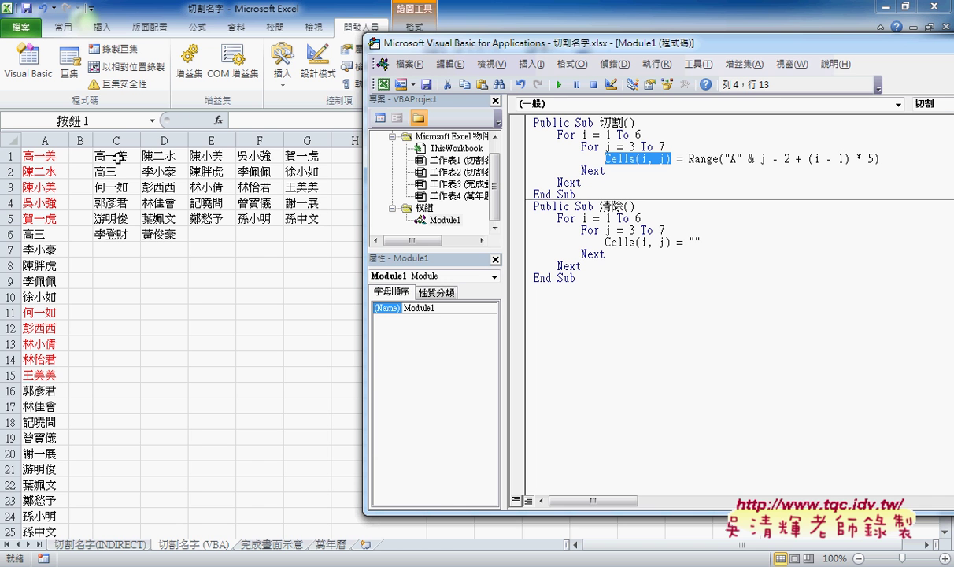
# - Walk through the Range source, column A reference, (i - 1) * 5 offset and Cells(i, j) target
pyautogui.click(693, 159)
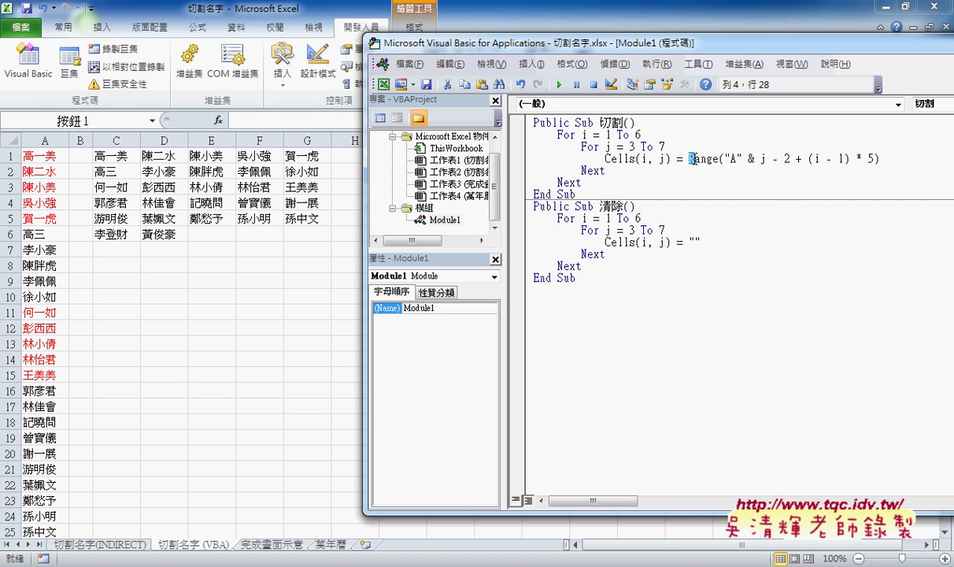
pyautogui.moveTo(689, 159); pyautogui.dragTo(719, 158)
pyautogui.moveTo(724, 159); pyautogui.dragTo(768, 158)
pyautogui.write('j')
pyautogui.moveTo(816, 159); pyautogui.dragTo(825, 162)
pyautogui.moveTo(809, 159); pyautogui.dragTo(875, 157)
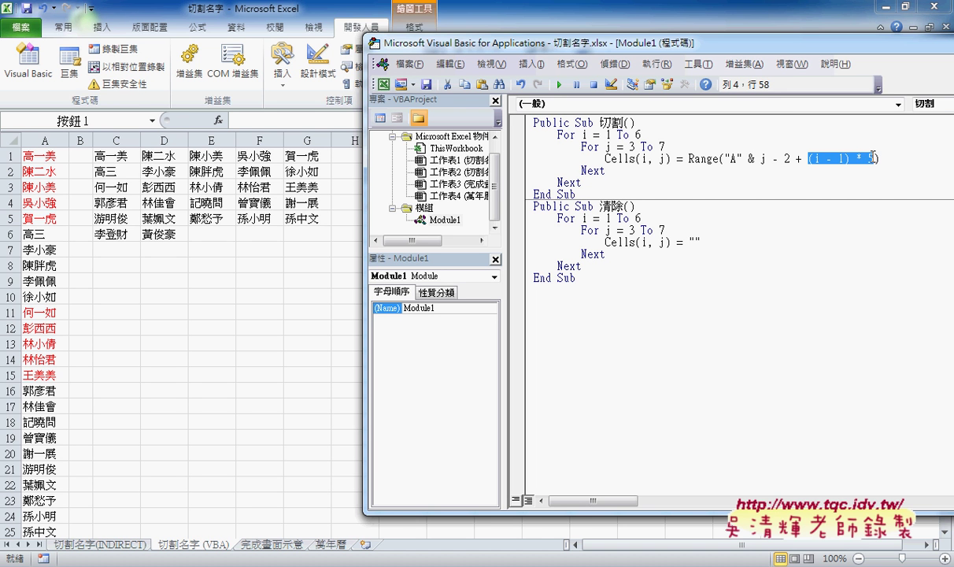
pyautogui.click(615, 162)
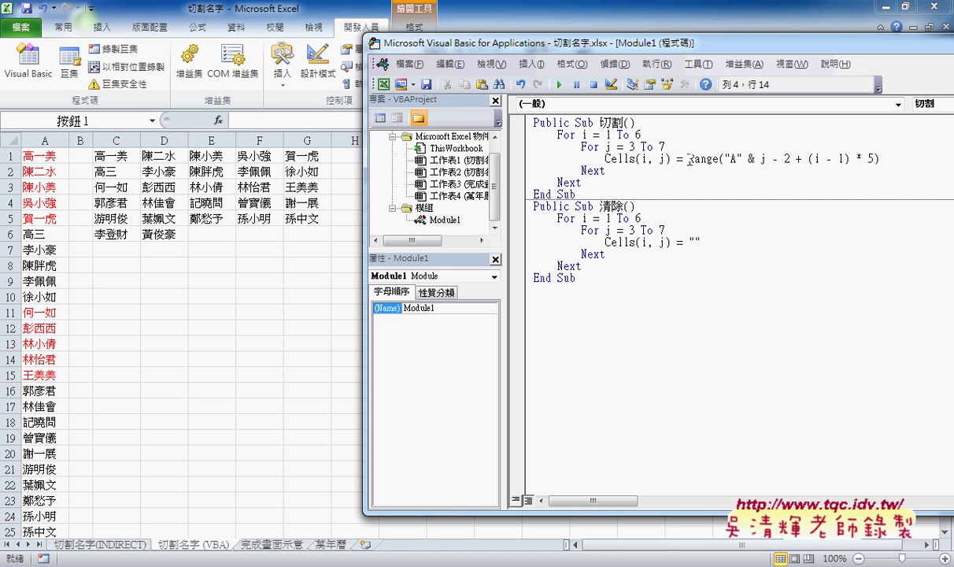
pyautogui.moveTo(689, 159); pyautogui.dragTo(880, 158)
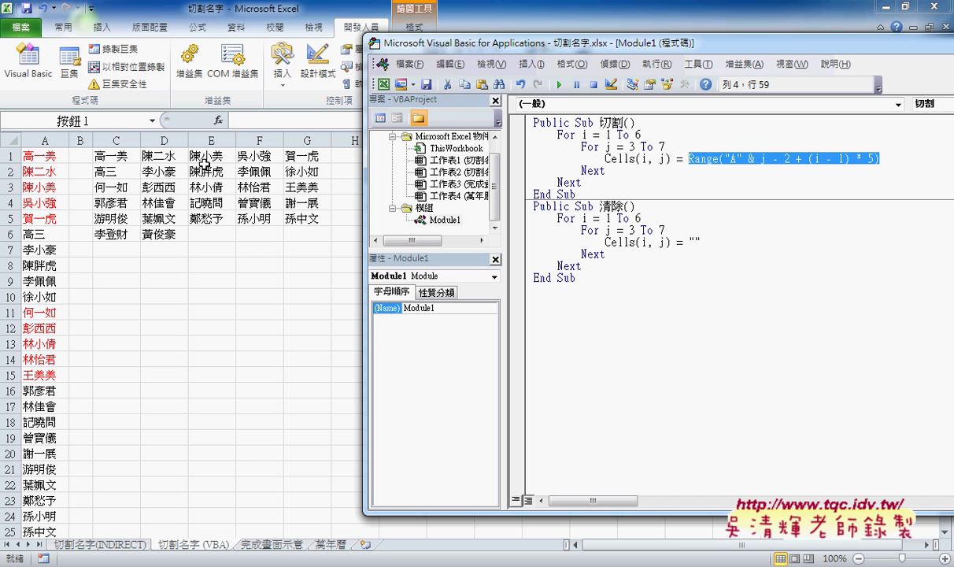
pyautogui.moveTo(701, 242); pyautogui.dragTo(689, 241)
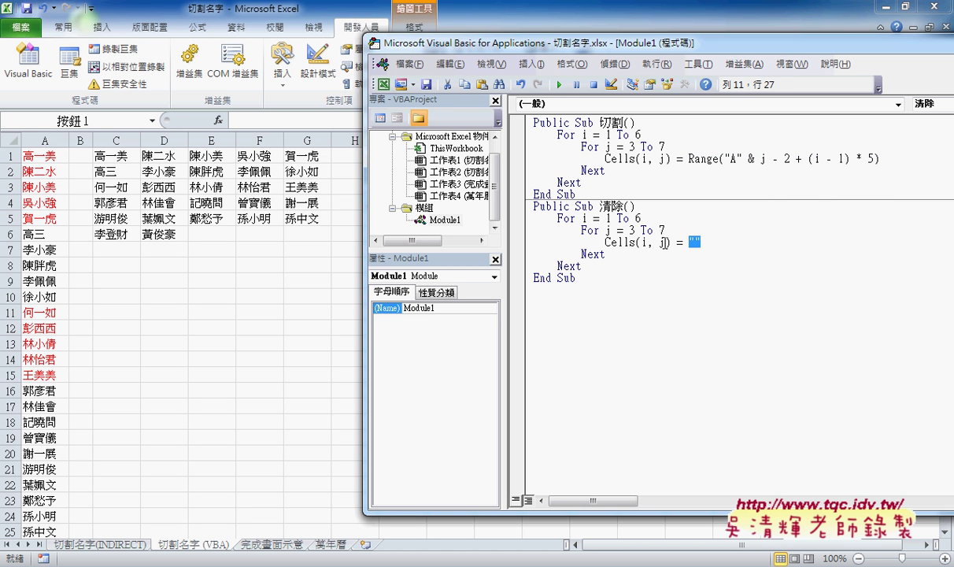
# - Run 清除 to empty columns C–G, then run 切割 to refill C1:G6
pyautogui.click(559, 84)
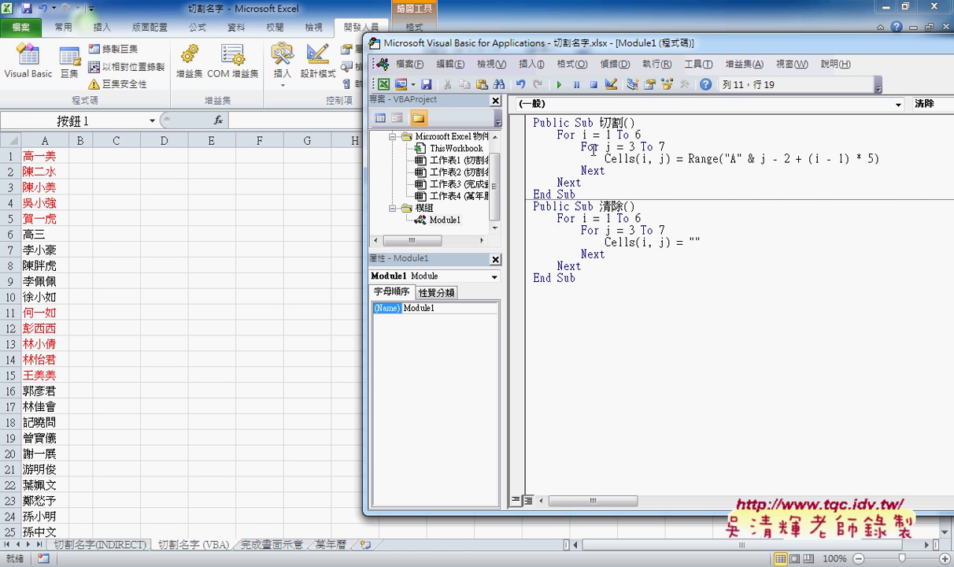
pyautogui.click(594, 150)
pyautogui.click(559, 84)
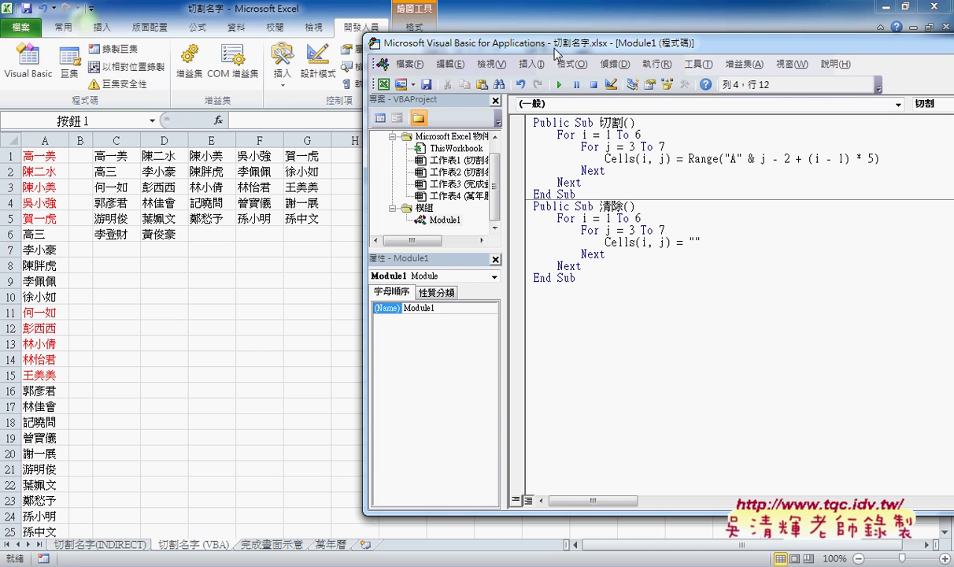
pyautogui.moveTo(555, 54); pyautogui.dragTo(661, 53)
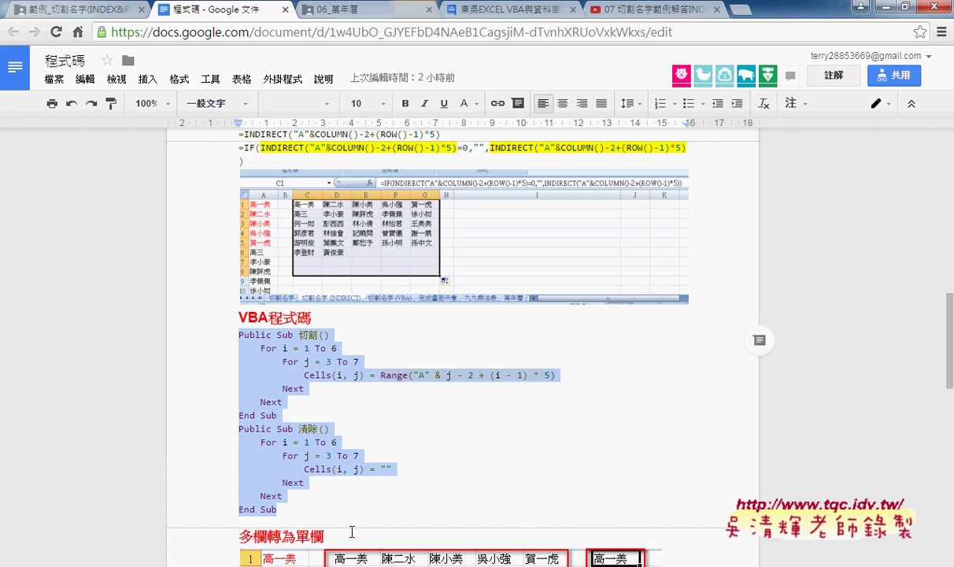
# - Scroll to the top of the 程式碼 document and glance at the Google Drive folder listing
pyautogui.click(408, 445)
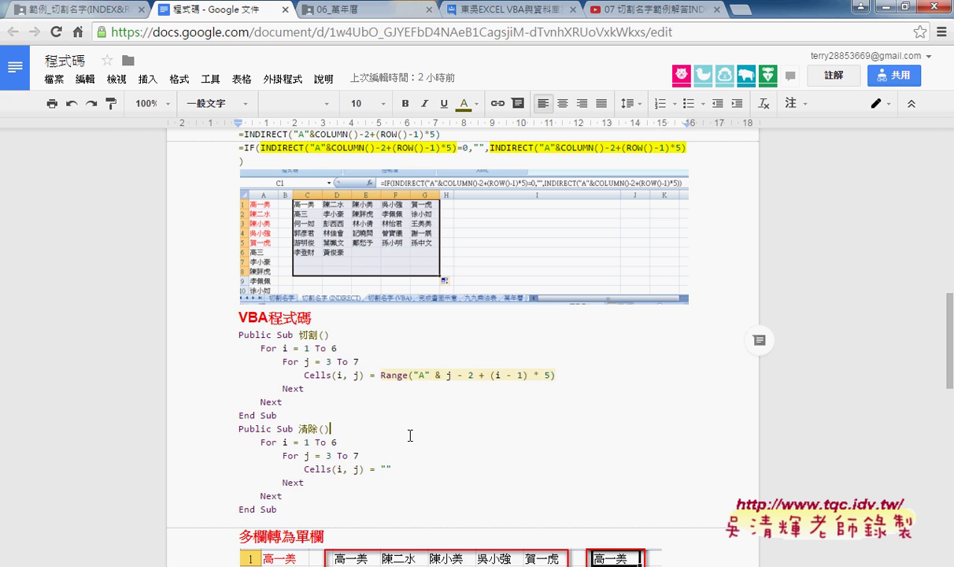
pyautogui.scroll(3, 409, 439)
pyautogui.scroll(5, 409, 437)
pyautogui.scroll(5, 409, 435)
pyautogui.scroll(2, 409, 436)
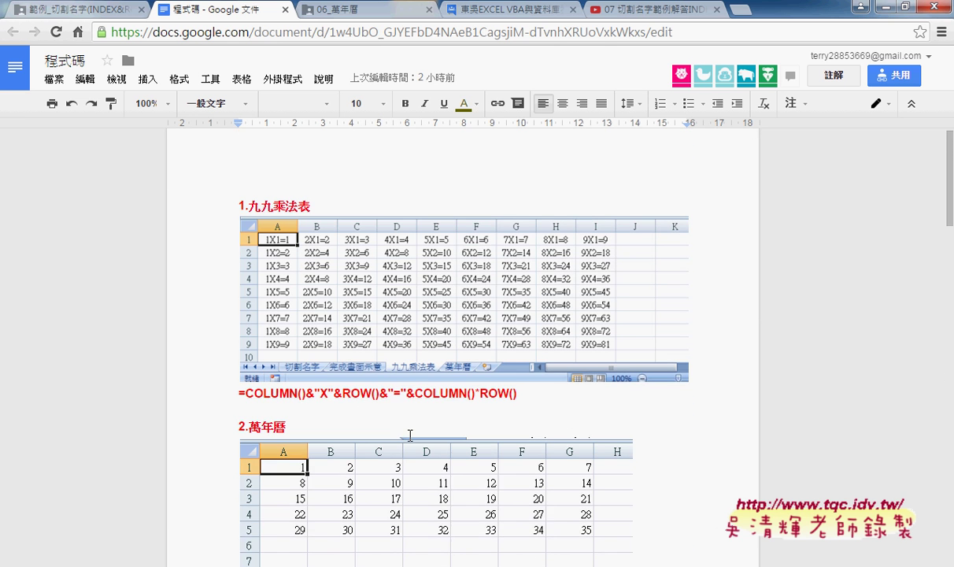
pyautogui.click(89, 14)
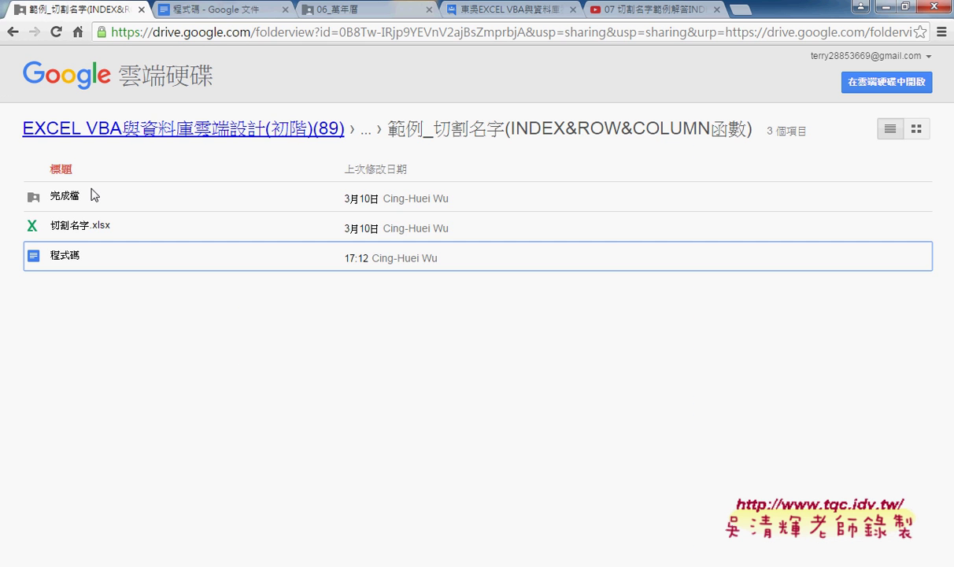
pyautogui.click(210, 11)
# - Scroll to the 將INDEX改為INDIRECT函數 section and highlight the plain INDIRECT formula line
pyautogui.scroll(-4, 331, 275)
pyautogui.scroll(-2, 340, 285)
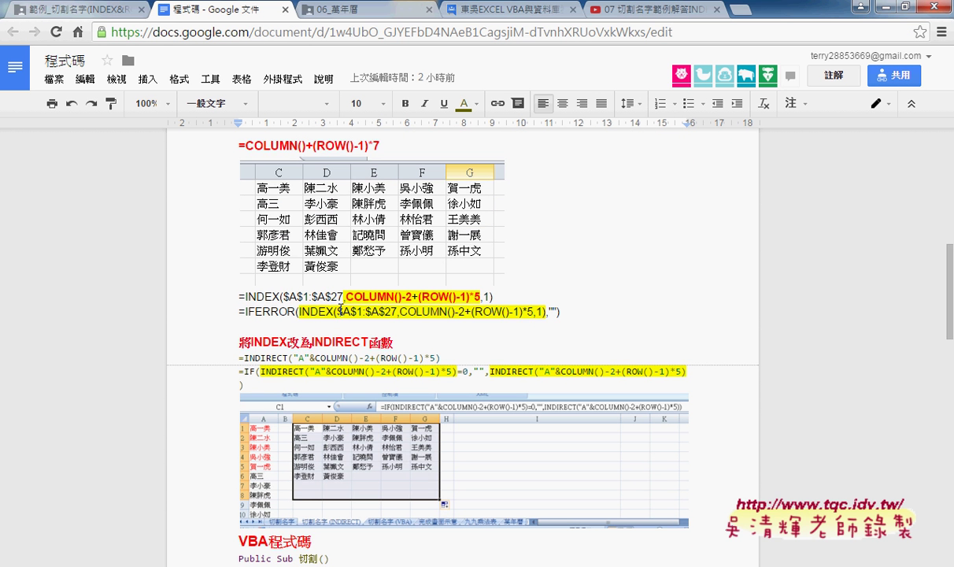
pyautogui.moveTo(245, 297); pyautogui.dragTo(493, 297)
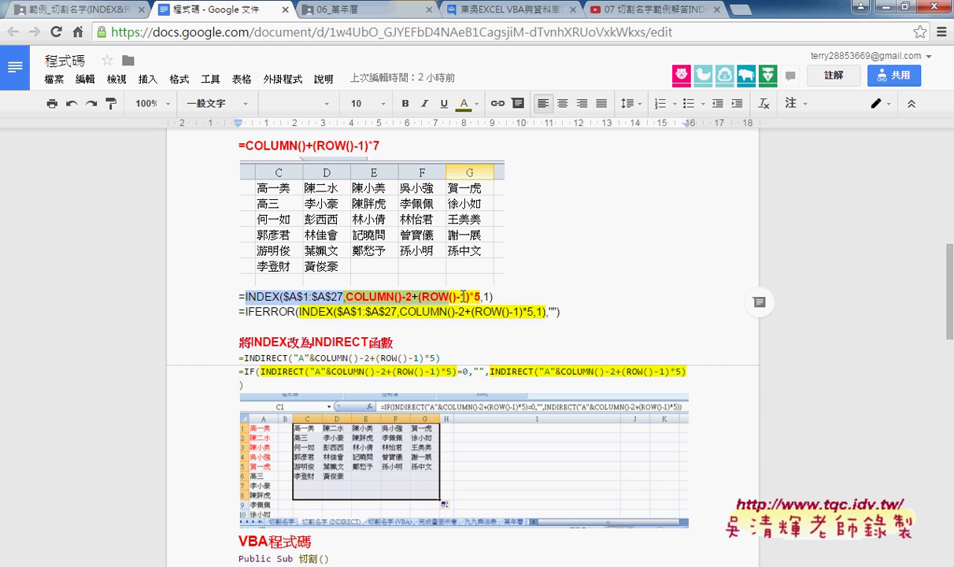
pyautogui.scroll(-1, 489, 308)
pyautogui.scroll(-2, 489, 309)
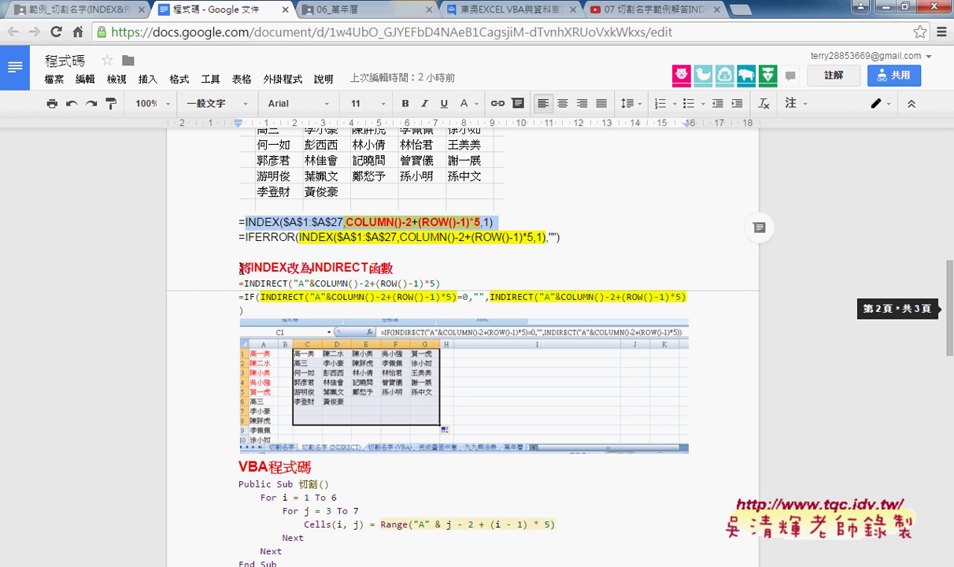
pyautogui.moveTo(240, 267); pyautogui.dragTo(396, 268)
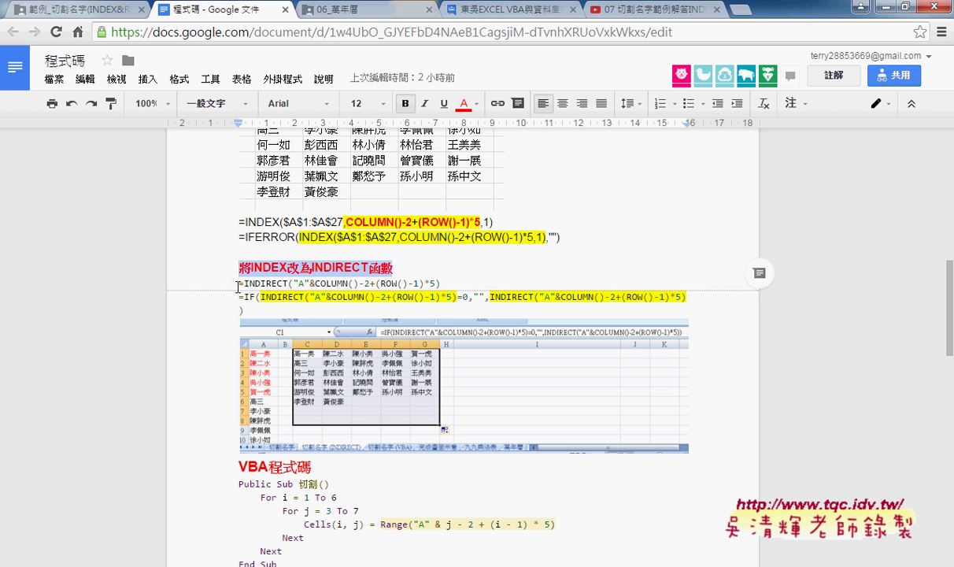
pyautogui.moveTo(238, 285); pyautogui.dragTo(446, 283)
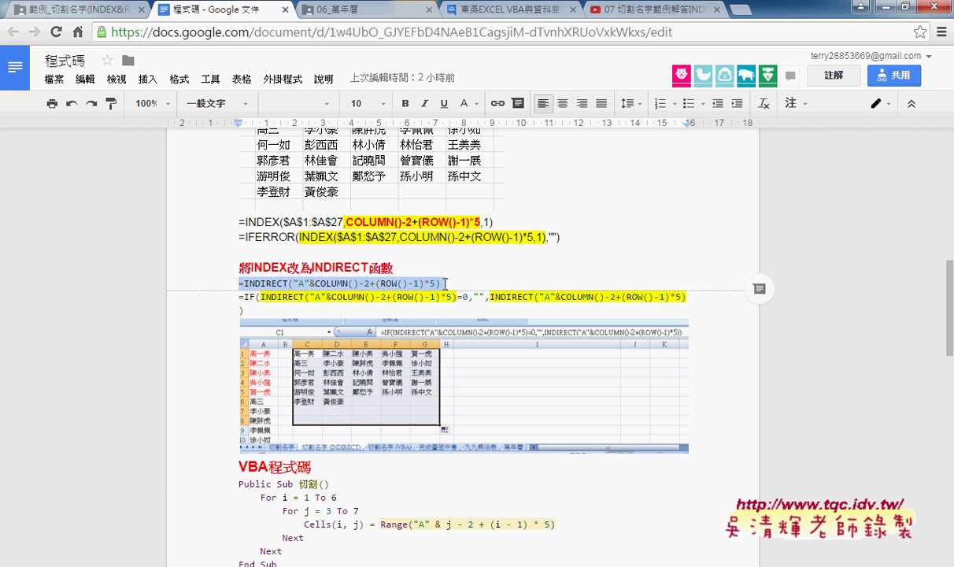